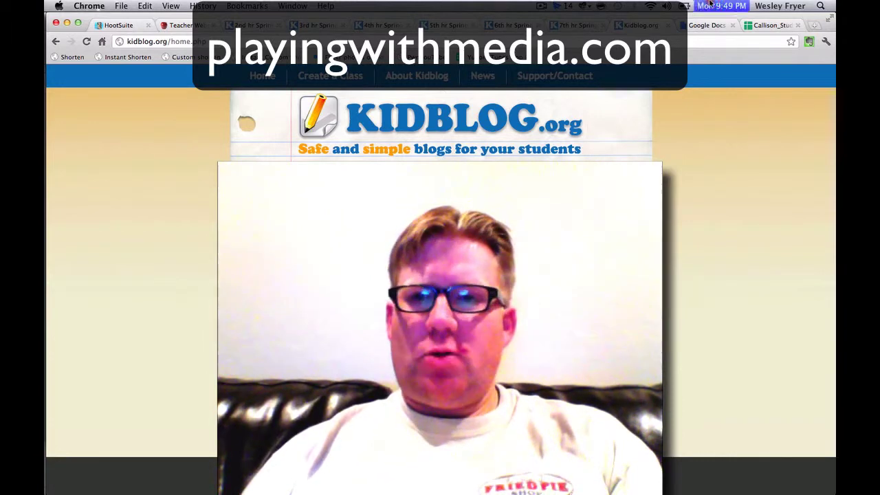
{"action": "left_click", "coordinate": [710, 4]}
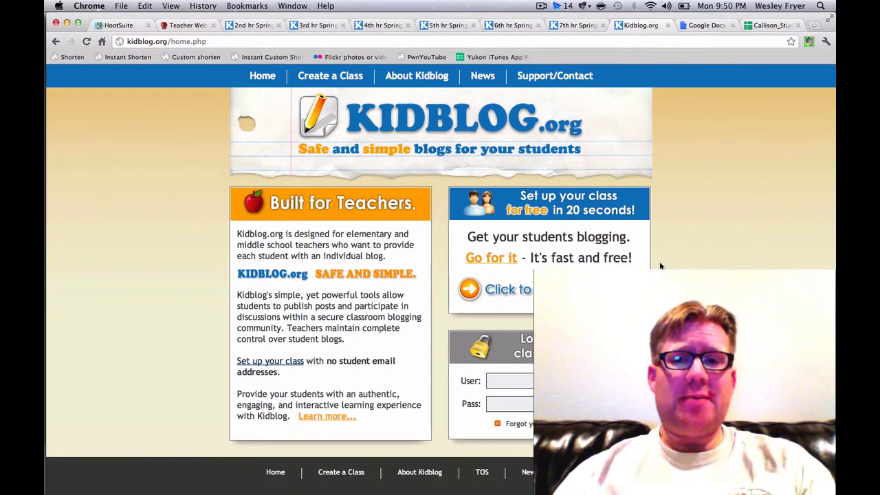
Step: Switch to the browser tab showing the '7th hr Spring 2012' Kidblog class blog
{"action": "left_click", "coordinate": [574, 24]}
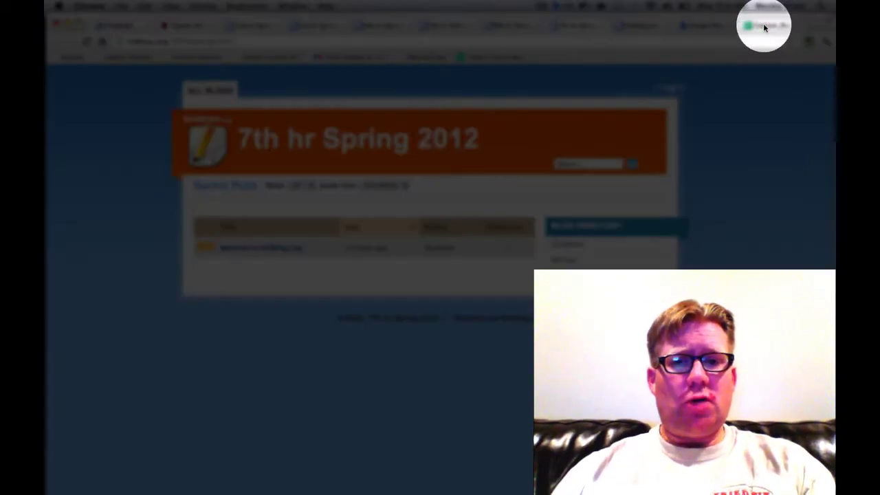
Step: In the Callison_Stud roster, select the student rows from row 4 through the last row
{"action": "left_click", "coordinate": [766, 24]}
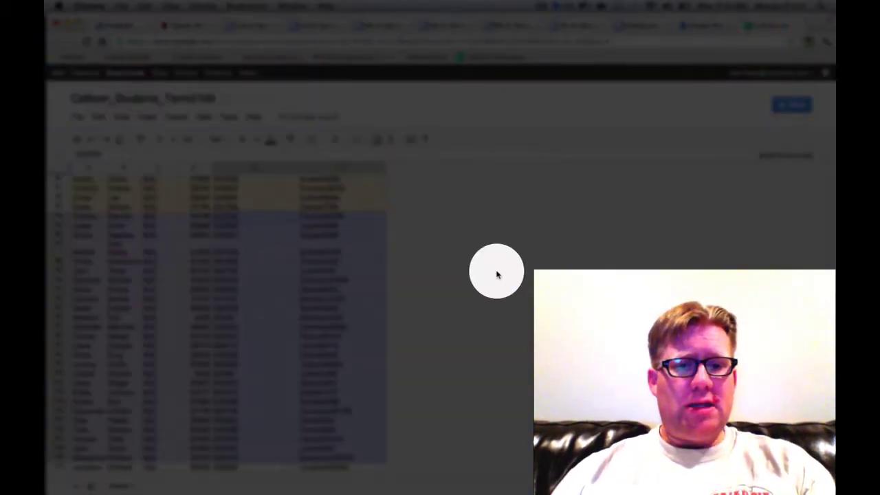
{"action": "scroll", "coordinate": [496, 274], "scroll_direction": "down", "scroll_amount": 5}
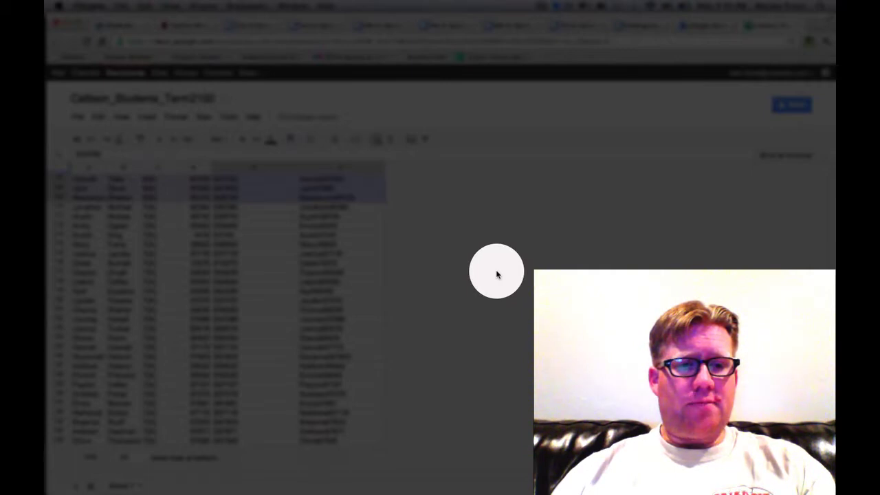
{"action": "left_click", "coordinate": [94, 203]}
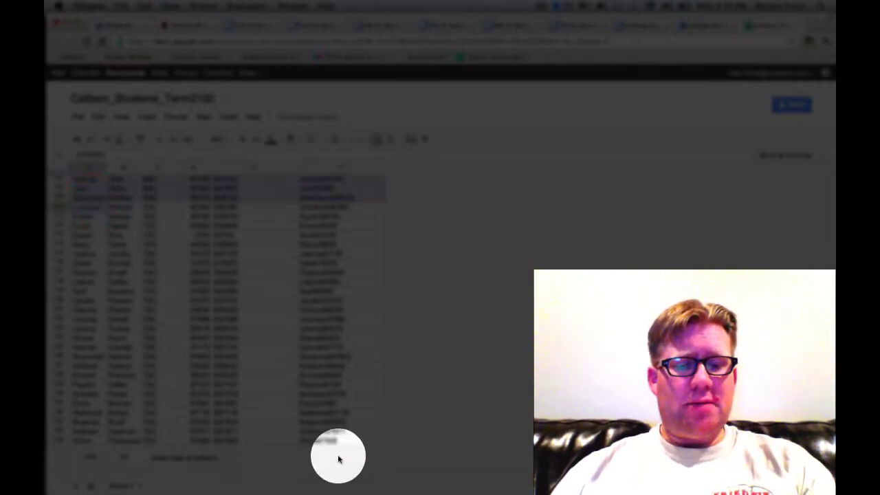
{"action": "left_click", "coordinate": [313, 441], "text": "shift"}
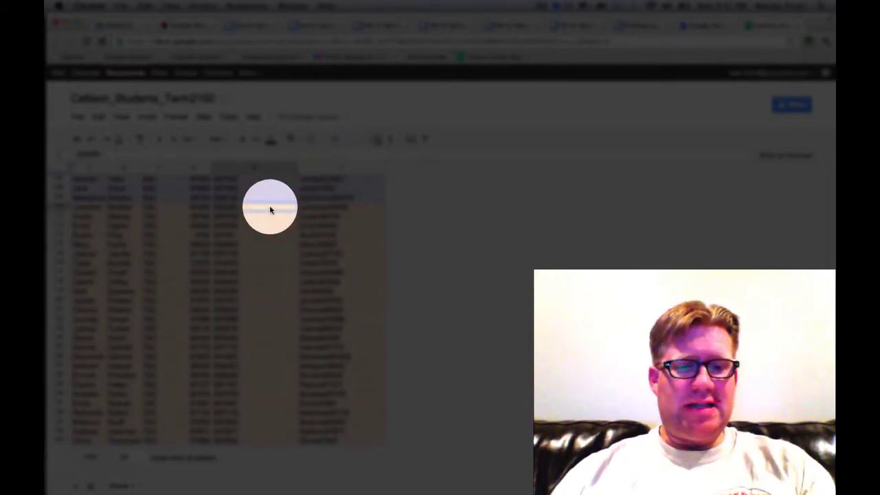
{"action": "left_click", "coordinate": [327, 440]}
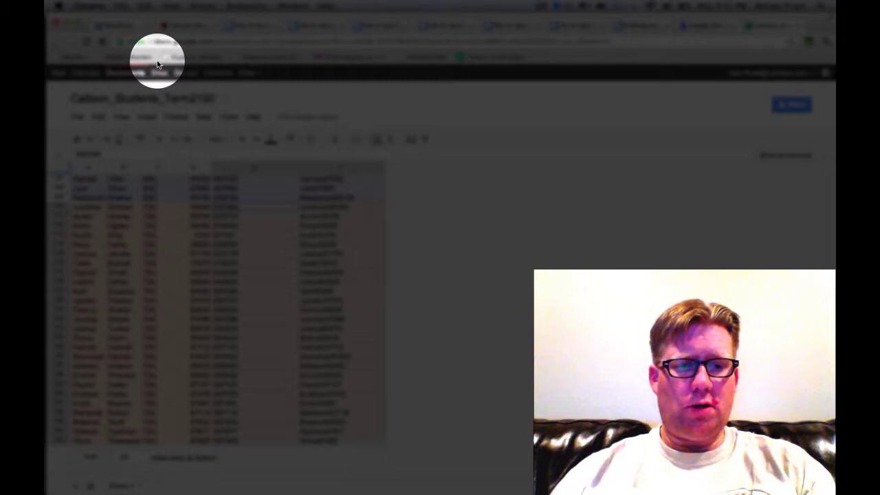
Step: Paste the copied student rows into a new blank TextWrangler document
{"action": "mouse_move", "coordinate": [55, 143]}
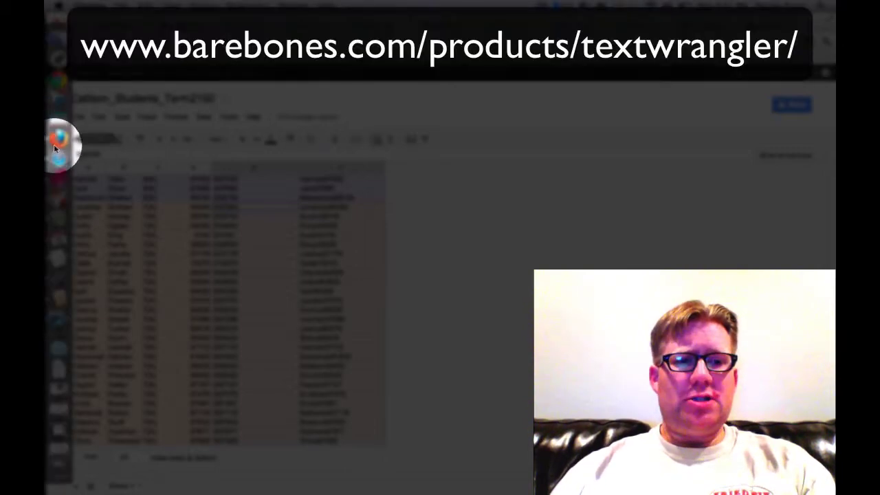
{"action": "left_click", "coordinate": [62, 219]}
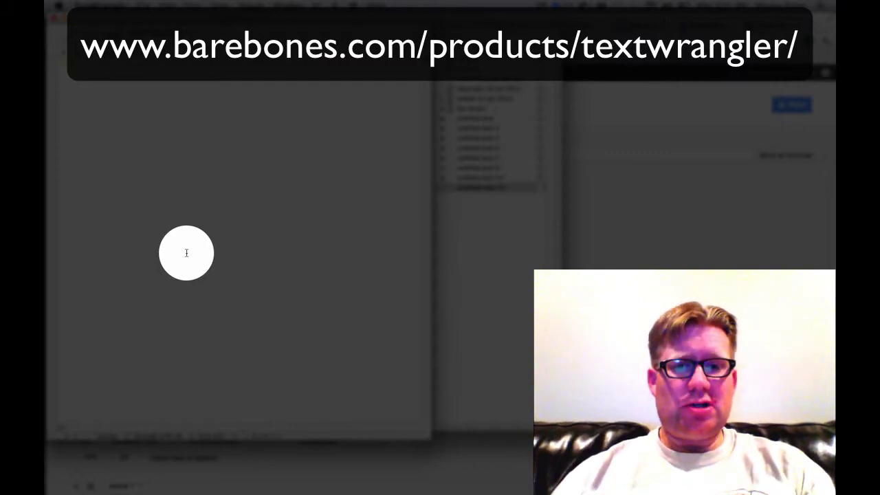
{"action": "left_click", "coordinate": [158, 6]}
{"action": "left_click", "coordinate": [180, 78]}
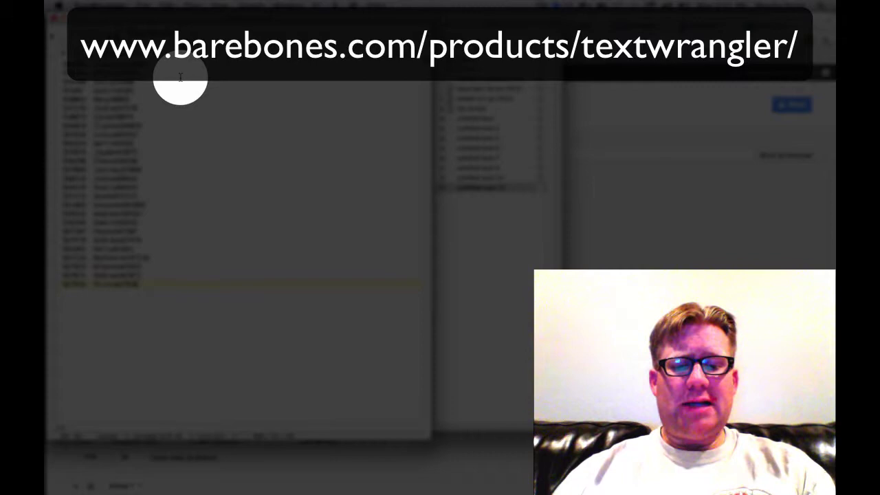
Step: Run a find-and-replace with Replace All across the whole student list
{"action": "key", "text": "super+f"}
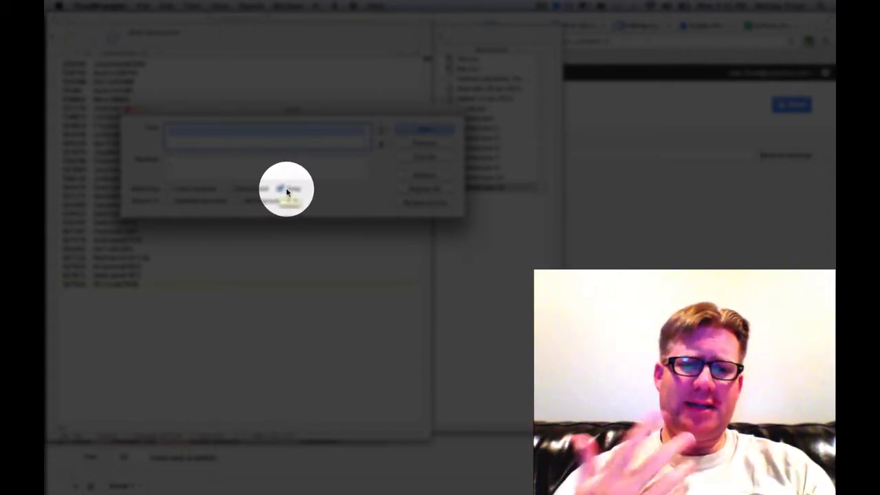
{"action": "left_click", "coordinate": [424, 189]}
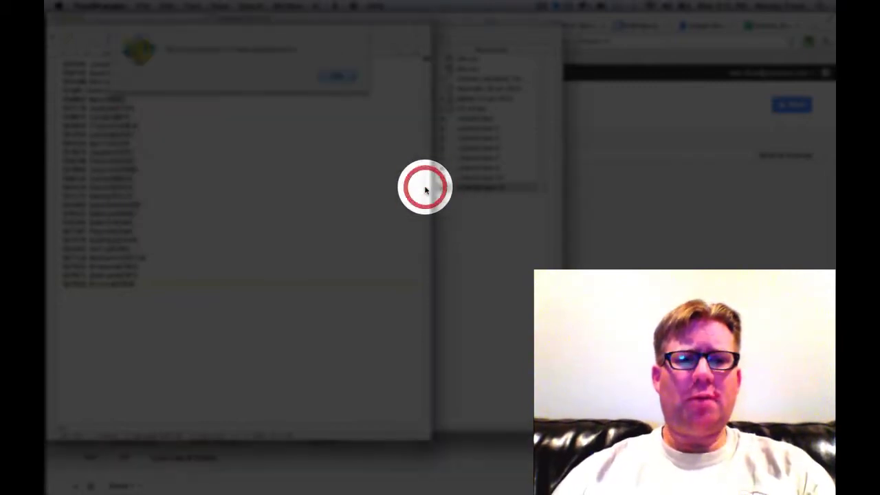
{"action": "left_click", "coordinate": [336, 76]}
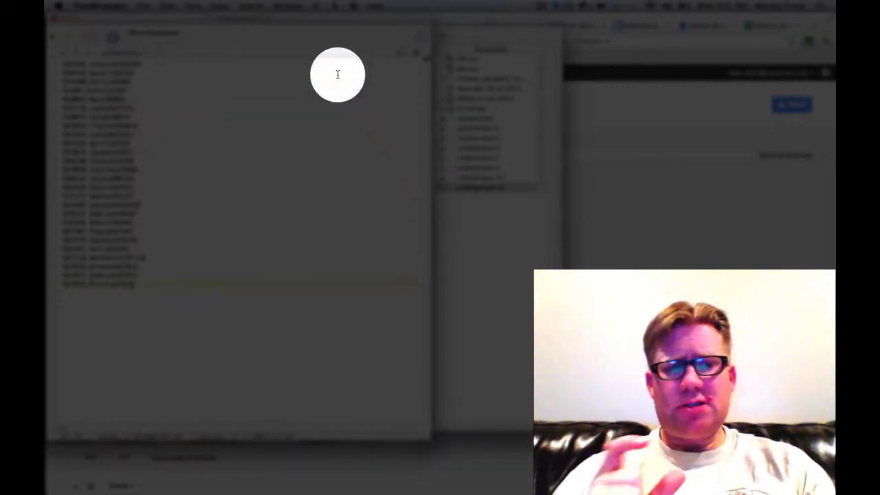
Step: Save the text file, then return to the 7th hr Spring class blog in Chrome
{"action": "key", "text": "super+s"}
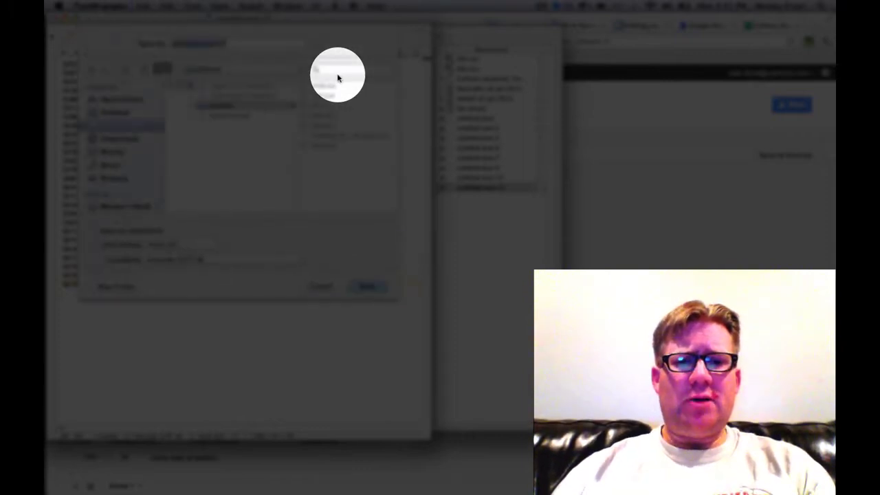
{"action": "type", "text": "Tu"}
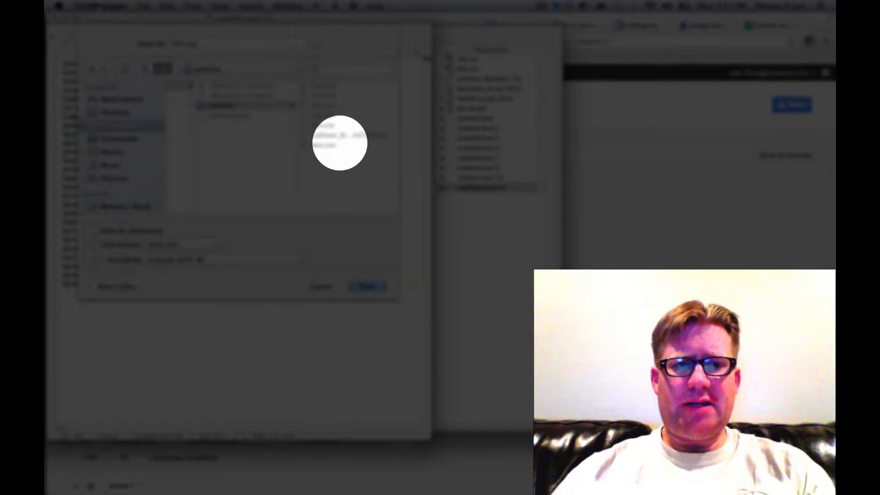
{"action": "key", "text": "Return"}
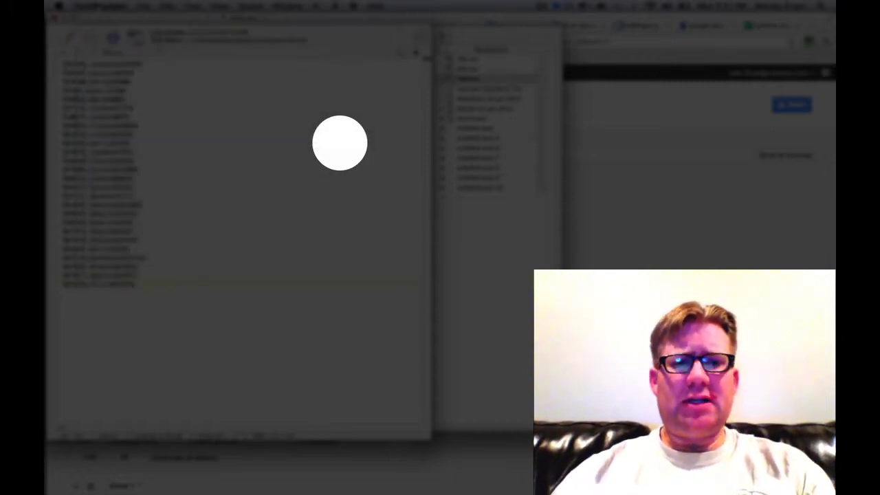
{"action": "left_click", "coordinate": [621, 114]}
{"action": "left_click", "coordinate": [576, 25]}
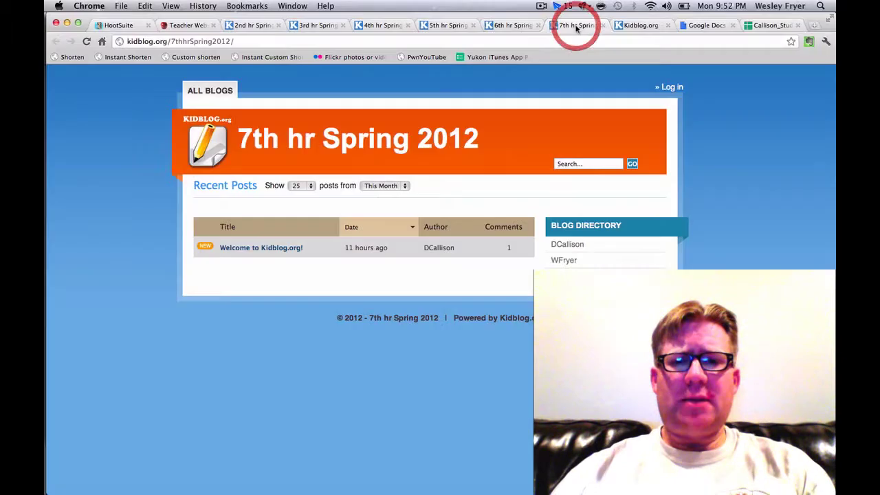
Step: Log in as the teacher and open the 7th hr Spring 2012 Control Panel dashboard
{"action": "left_click", "coordinate": [671, 88]}
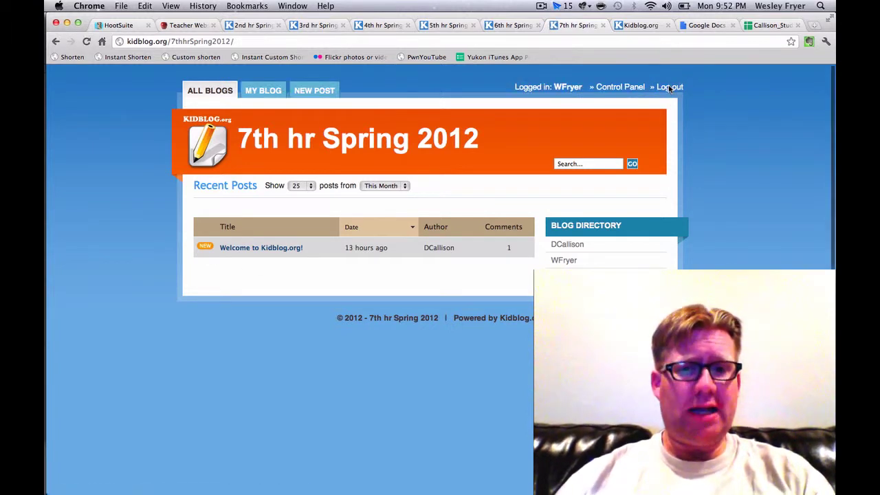
{"action": "left_click", "coordinate": [620, 88]}
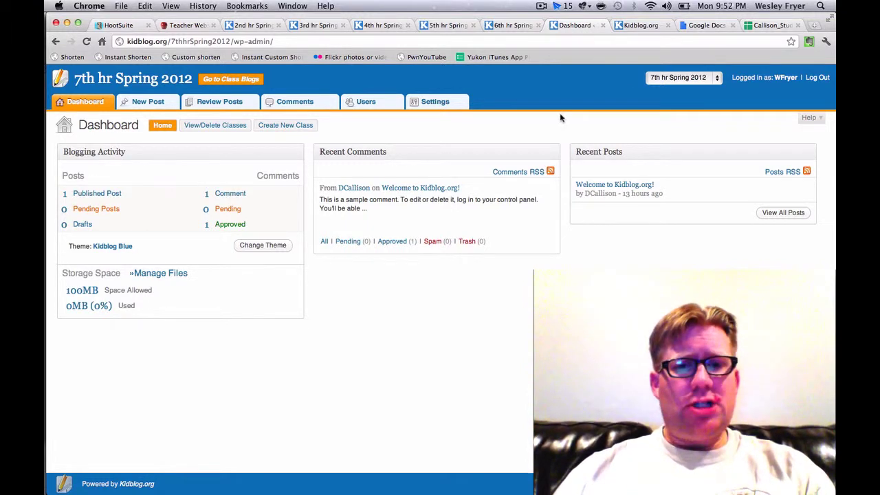
Step: Go to the Users list and open its Add New Users page
{"action": "left_click", "coordinate": [363, 102]}
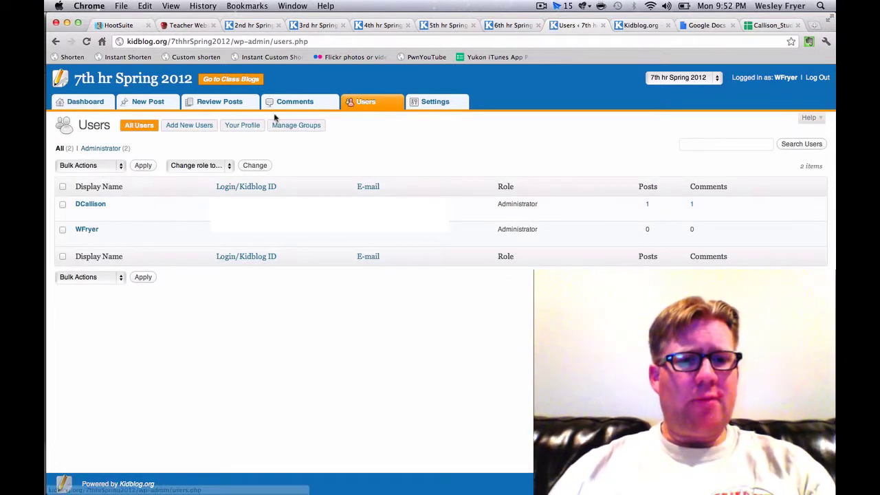
{"action": "left_click", "coordinate": [183, 128]}
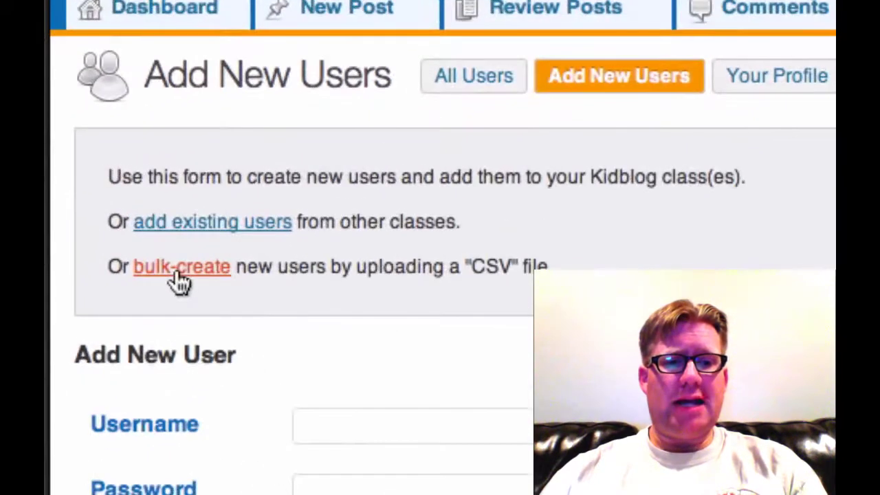
Step: Switch to bulk-creating users and choose 7th.csv as the upload file
{"action": "left_click", "coordinate": [178, 273]}
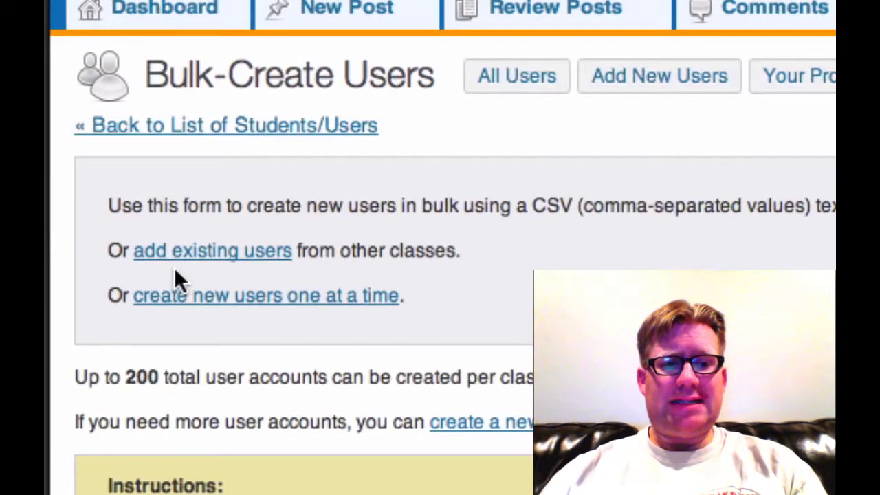
{"action": "scroll", "coordinate": [481, 330], "scroll_direction": "down", "scroll_amount": 10}
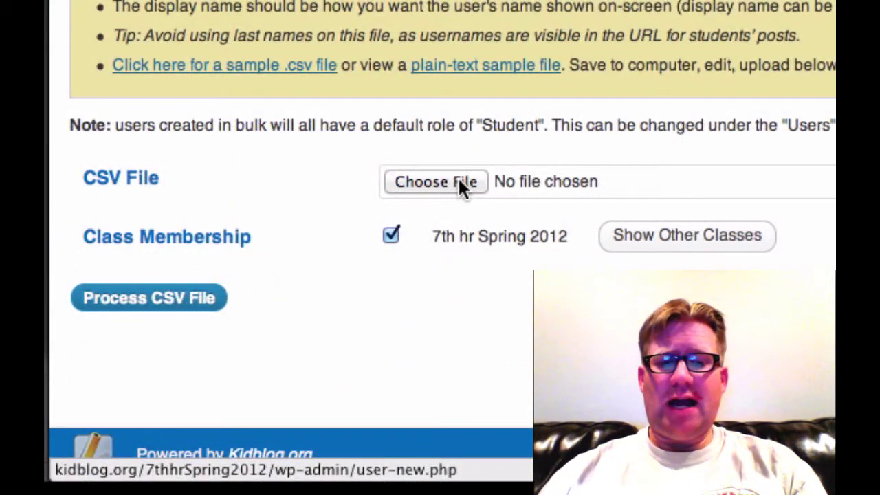
{"action": "left_click", "coordinate": [458, 178]}
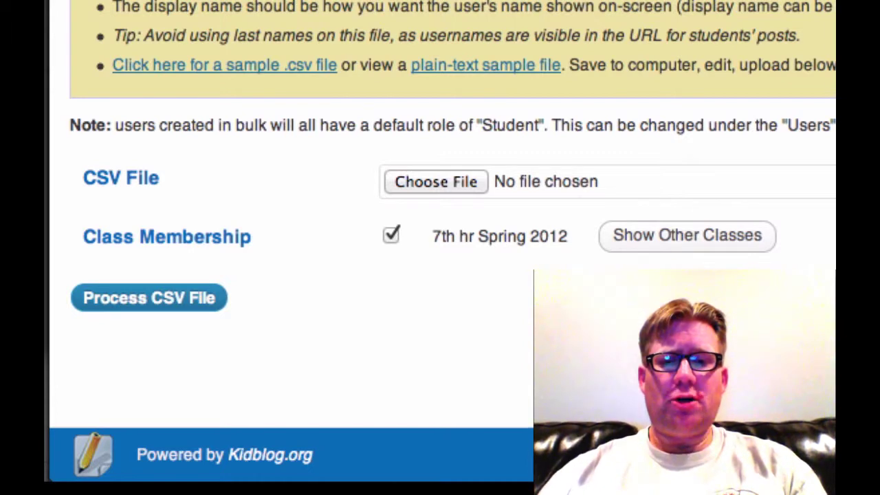
{"action": "key", "text": "Return"}
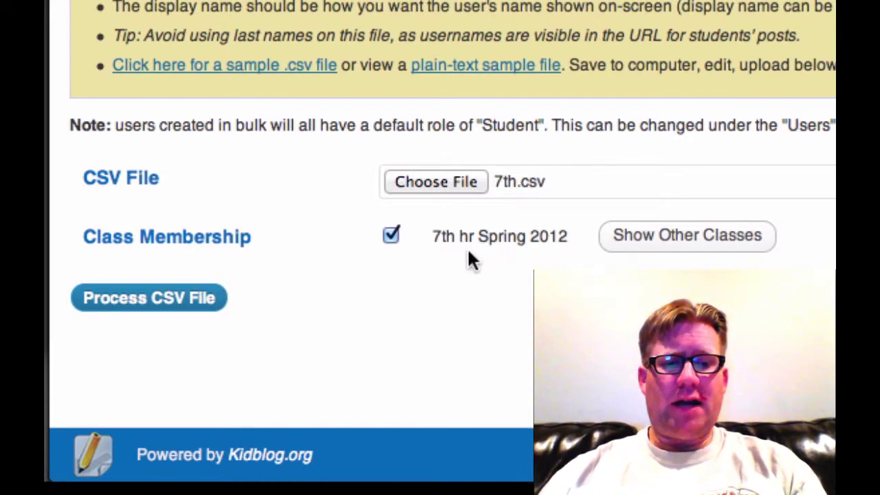
Step: Process 7th.csv to create the student accounts, then open the General Settings page
{"action": "left_click", "coordinate": [191, 301]}
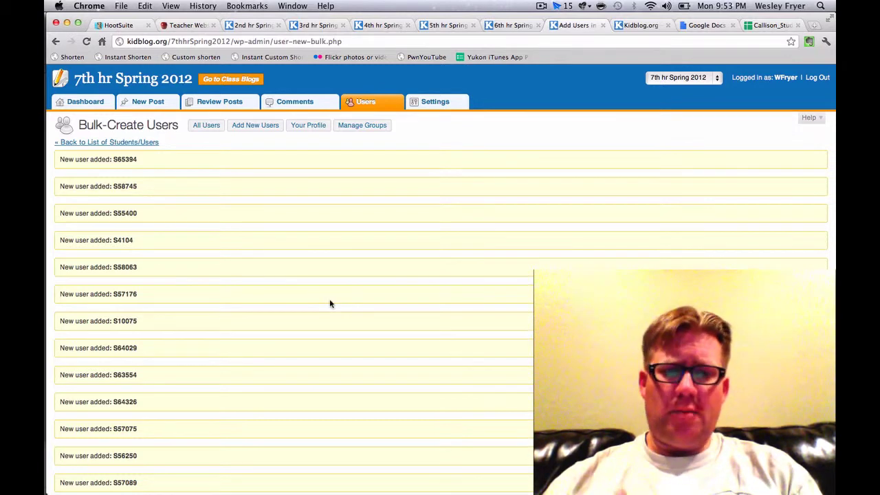
{"action": "left_click", "coordinate": [430, 103]}
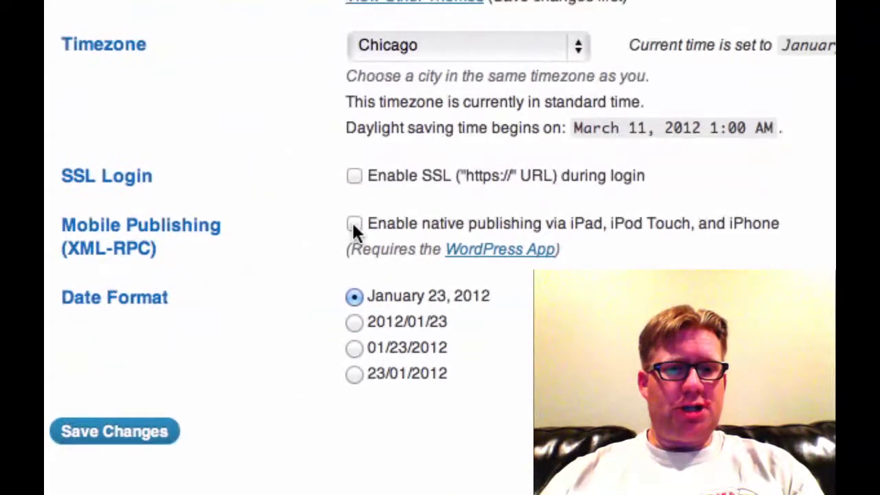
Step: Check the Mobile Publishing option for iPad, iPod Touch and iPhone, and save General Settings
{"action": "left_click", "coordinate": [354, 224]}
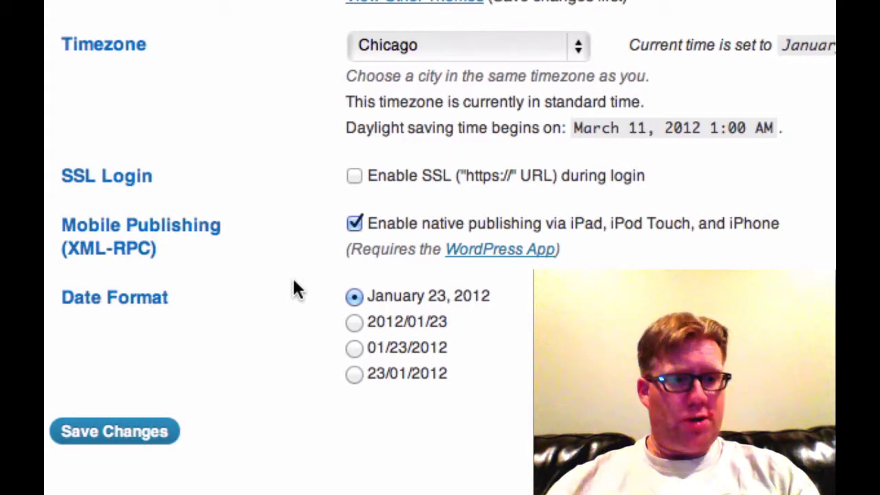
{"action": "left_click", "coordinate": [119, 431]}
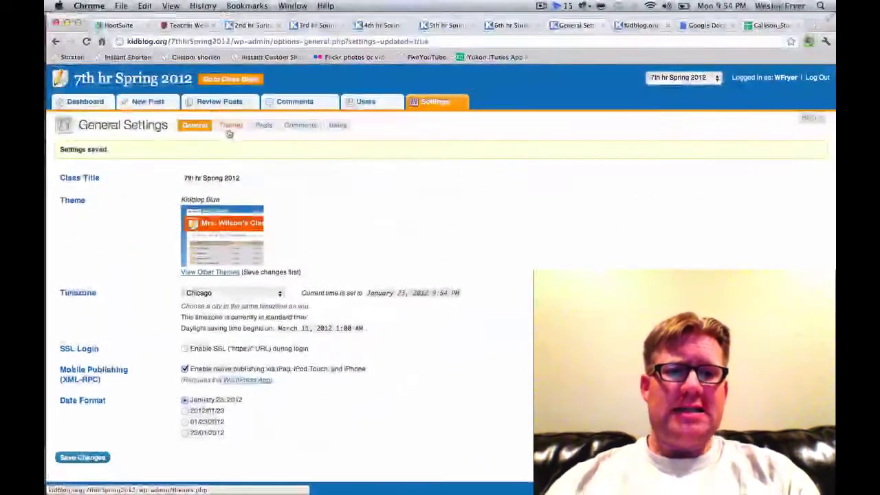
Step: On the Themes settings, activate the Kidblog Notepad 3.2 theme
{"action": "left_click", "coordinate": [231, 125]}
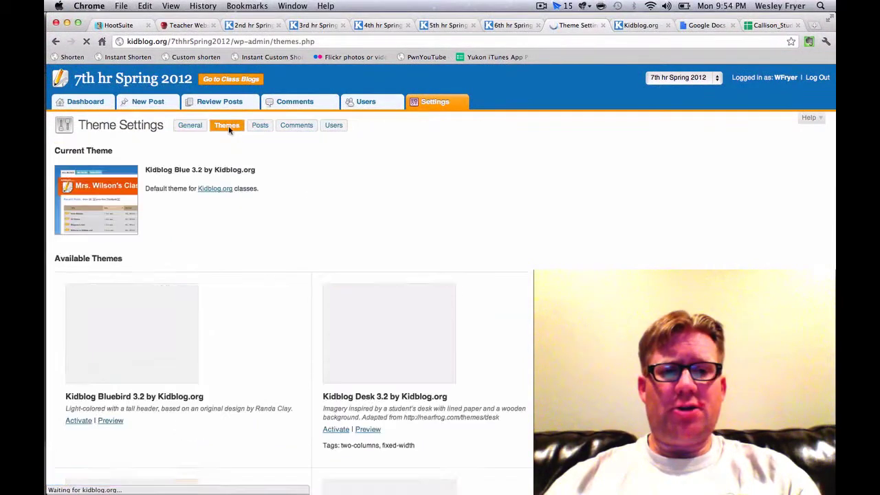
{"action": "scroll", "coordinate": [520, 368], "scroll_direction": "down", "scroll_amount": 10}
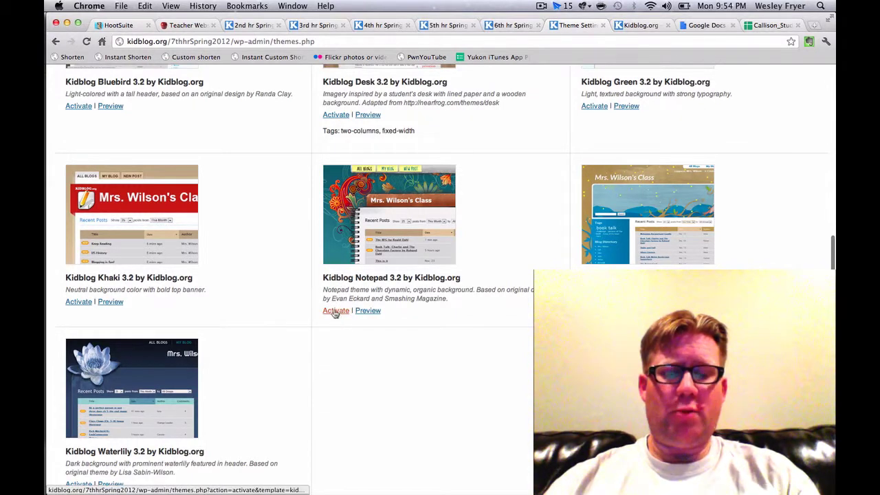
{"action": "left_click", "coordinate": [336, 311]}
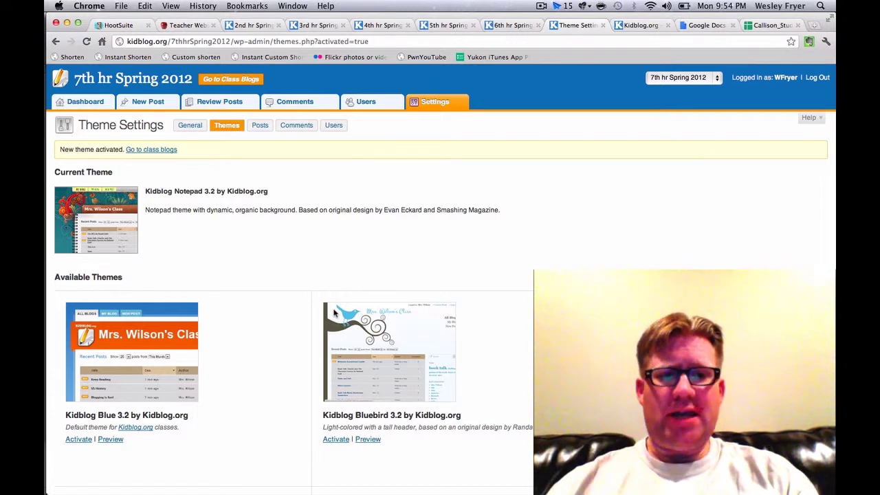
Step: Set post visibility to 'All visitors (no password required)' and require Admin/Teacher/Moderator post approval
{"action": "left_click", "coordinate": [260, 127]}
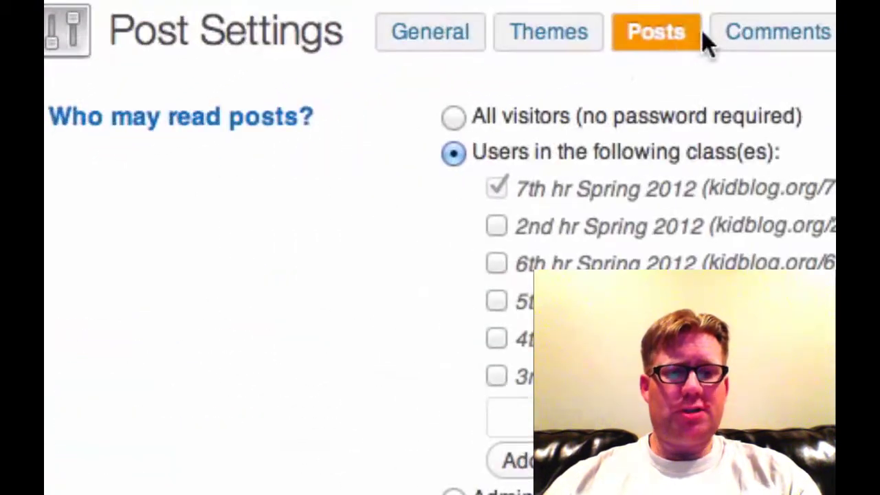
{"action": "left_click", "coordinate": [454, 117]}
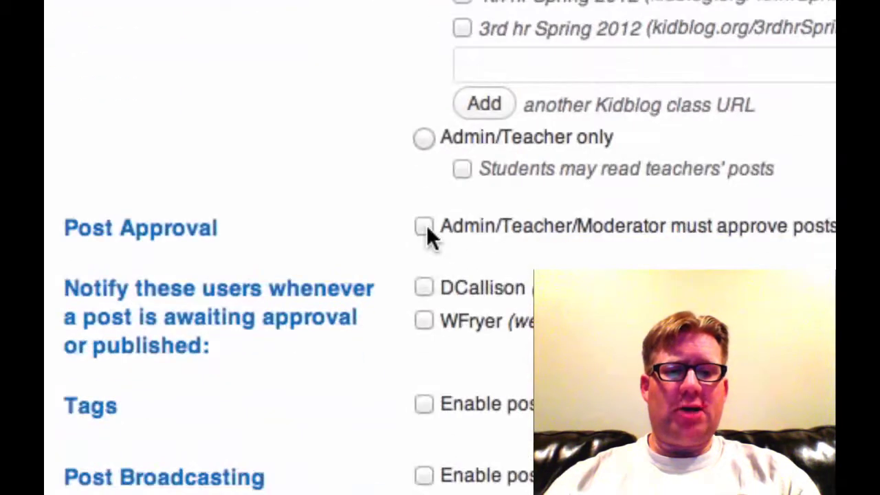
{"action": "left_click", "coordinate": [424, 227]}
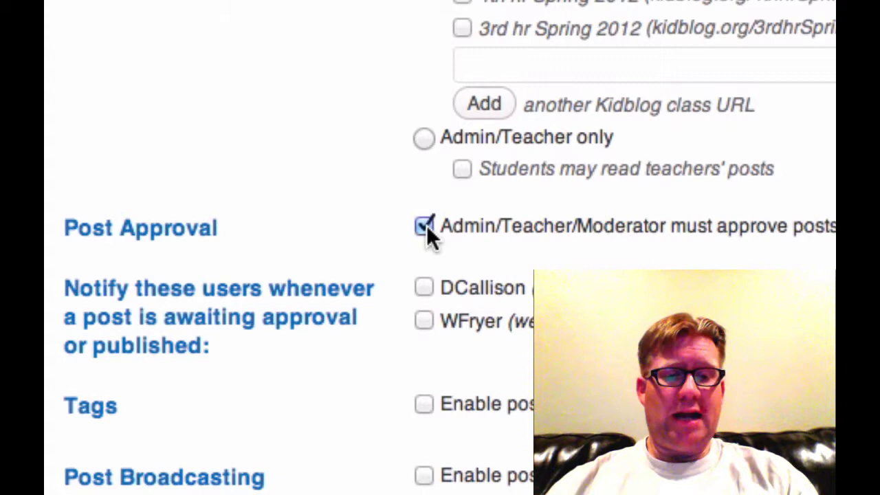
Step: Enable tags and post broadcasting in the post settings
{"action": "left_click", "coordinate": [424, 404]}
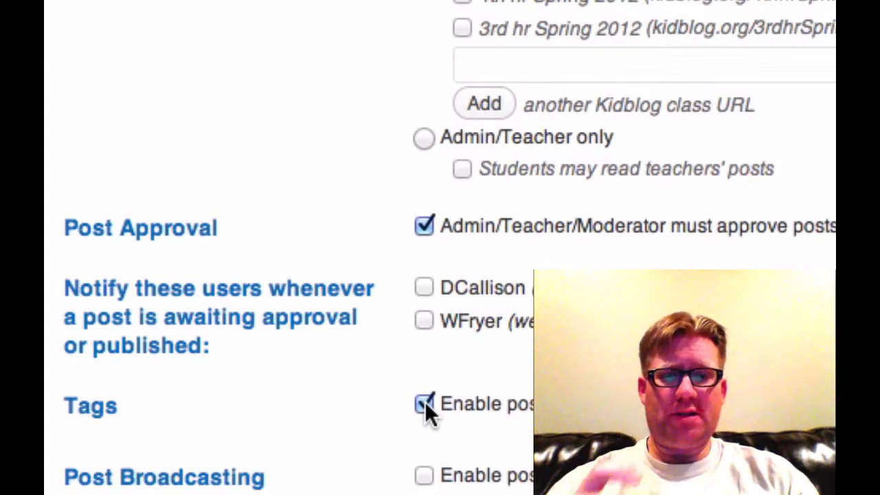
{"action": "left_click", "coordinate": [423, 476]}
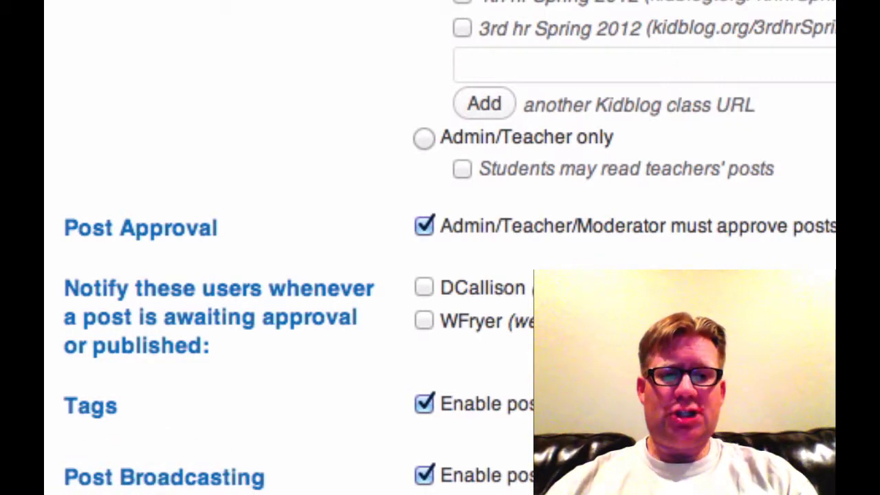
{"action": "scroll", "coordinate": [440, 206], "scroll_direction": "up", "scroll_amount": 2}
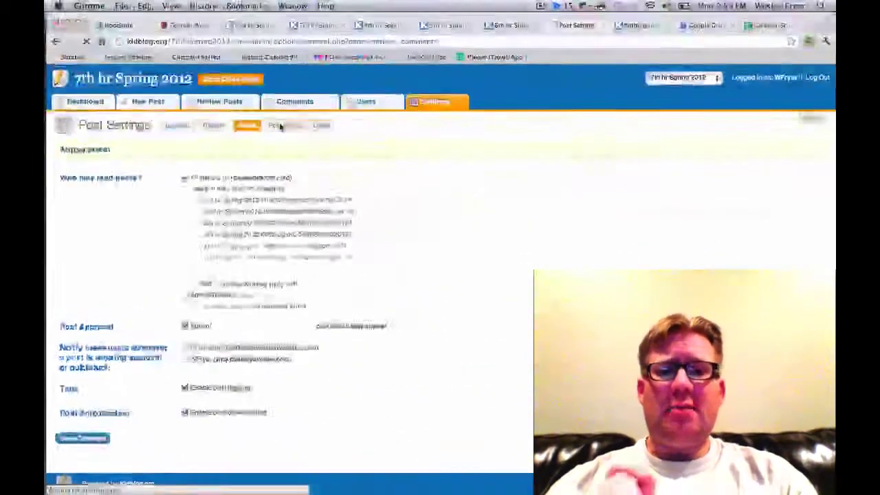
Step: Allow comments from all visitors, enable 4-level threaded comments and rich-text comments, and save
{"action": "left_click", "coordinate": [280, 126]}
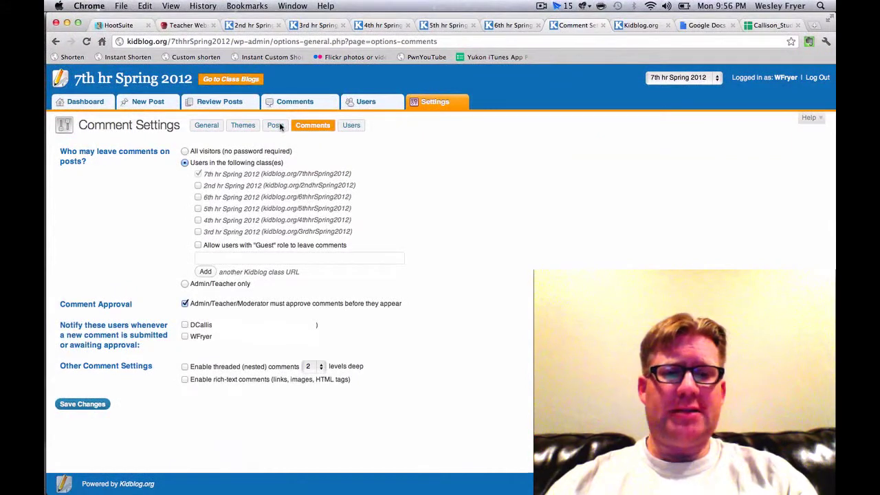
{"action": "left_click", "coordinate": [185, 151]}
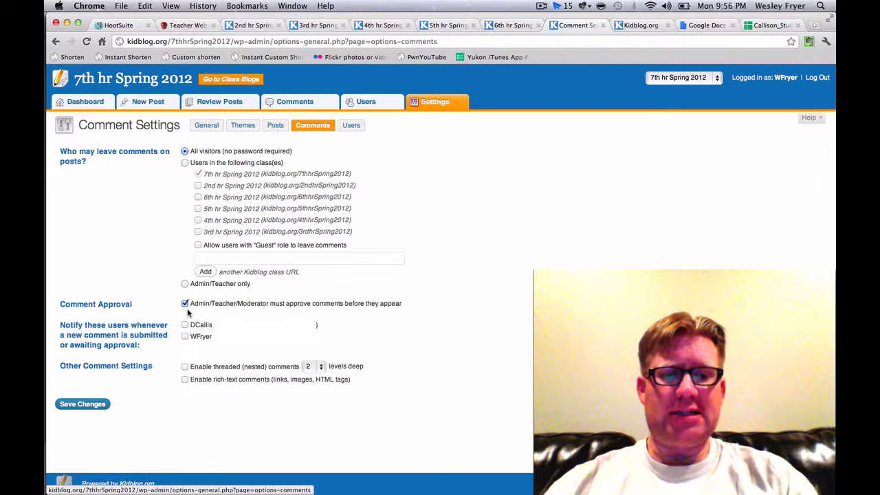
{"action": "left_click", "coordinate": [185, 368]}
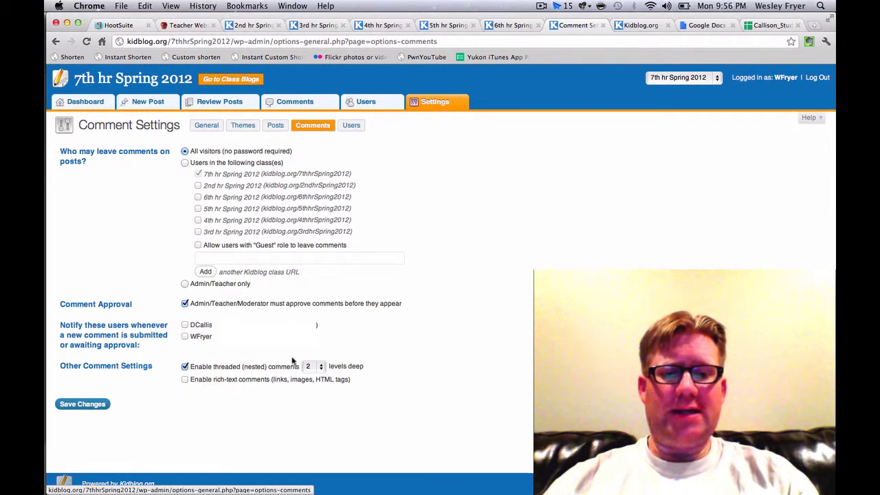
{"action": "left_click", "coordinate": [316, 366]}
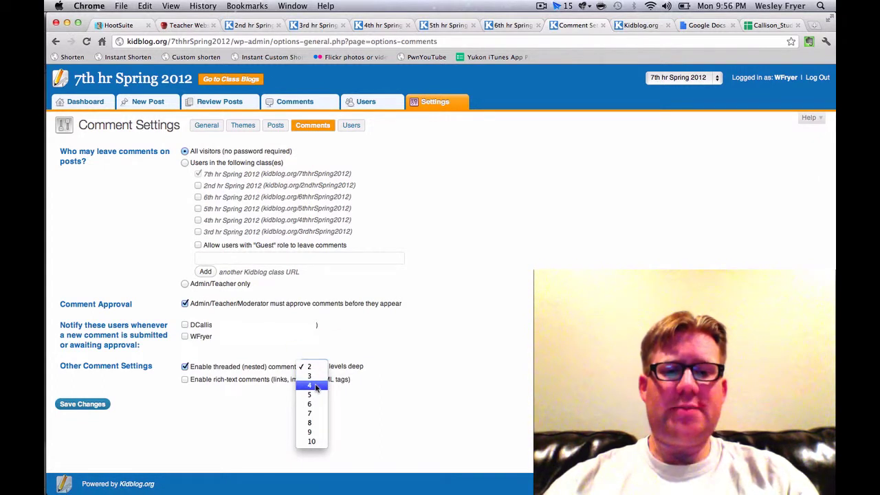
{"action": "left_click", "coordinate": [317, 387]}
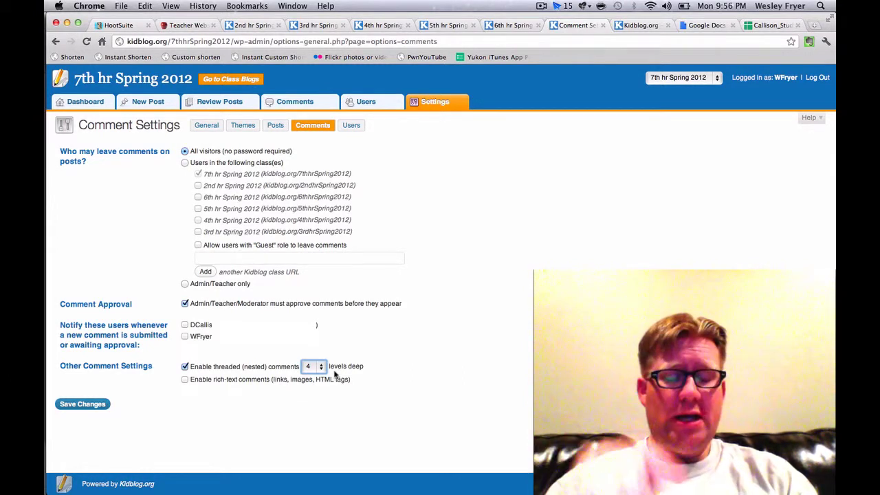
{"action": "left_click", "coordinate": [184, 380]}
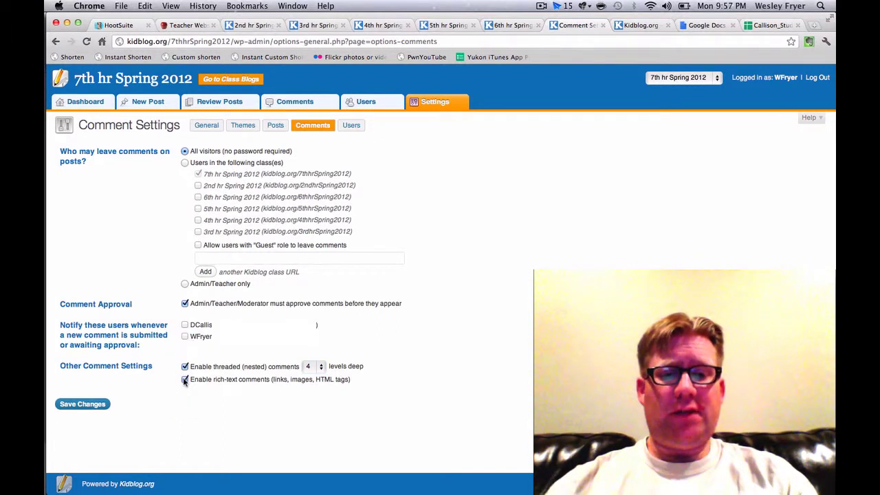
{"action": "left_click", "coordinate": [96, 405]}
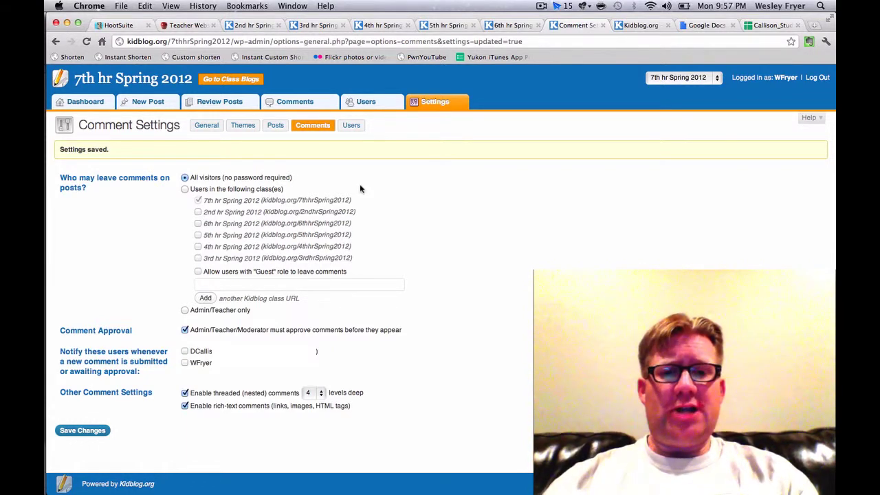
Step: Let students edit their own profiles, save the user settings, and view the 7th hr Spring 2012 blog
{"action": "left_click", "coordinate": [352, 126]}
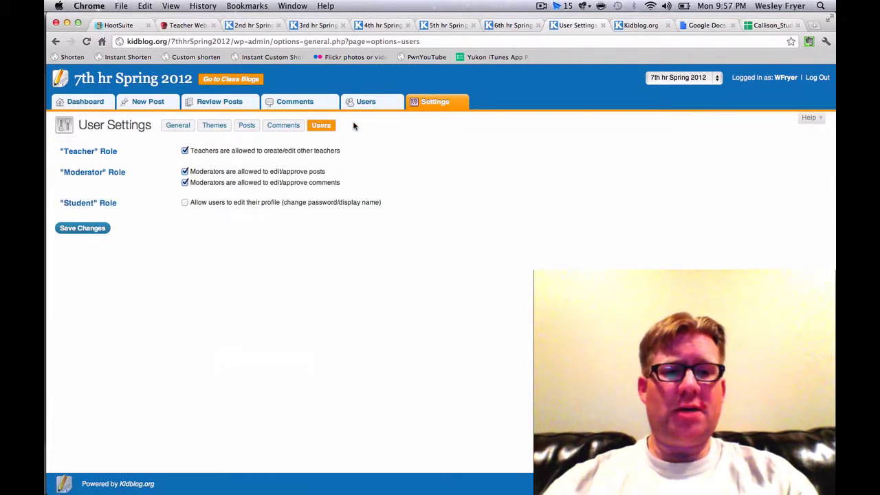
{"action": "left_click", "coordinate": [185, 203]}
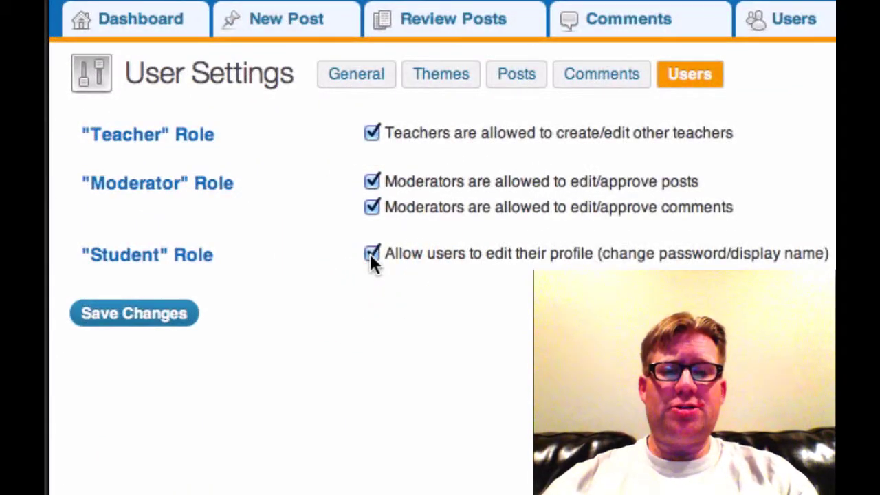
{"action": "left_click", "coordinate": [151, 309]}
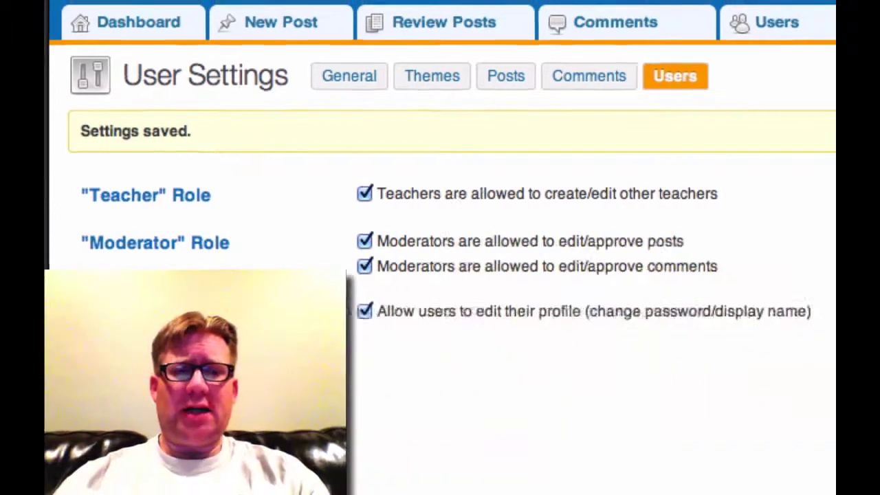
{"action": "left_click", "coordinate": [121, 79]}
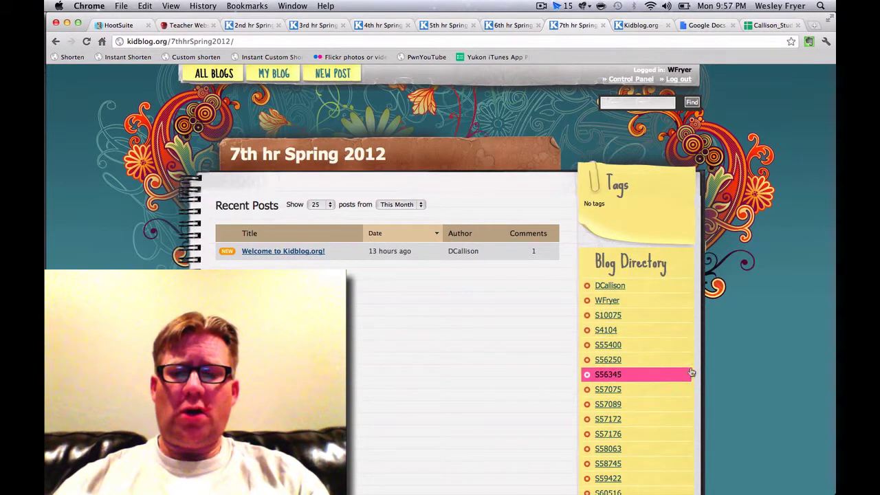
Step: Look over the class blog page, then return to the Kidblog.org home page
{"action": "scroll", "coordinate": [667, 383], "scroll_direction": "down", "scroll_amount": 5}
{"action": "scroll", "coordinate": [671, 385], "scroll_direction": "up", "scroll_amount": 3}
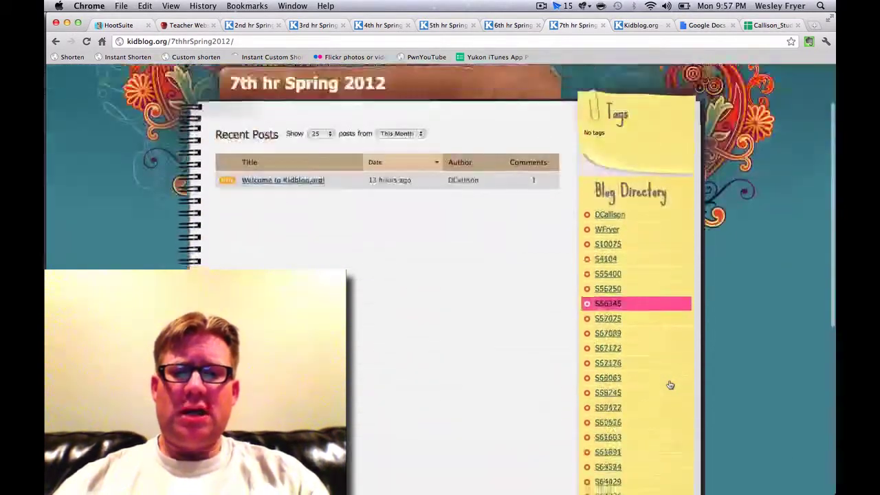
{"action": "scroll", "coordinate": [669, 381], "scroll_direction": "up", "scroll_amount": 2}
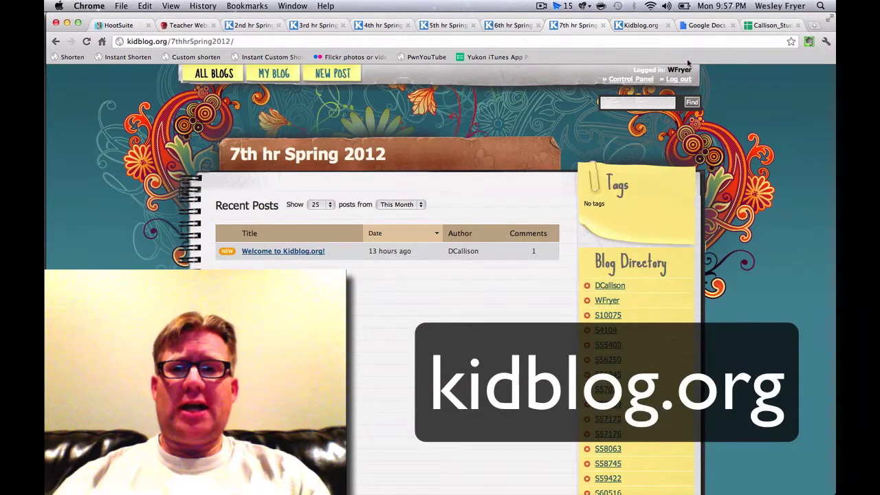
{"action": "left_click", "coordinate": [636, 25]}
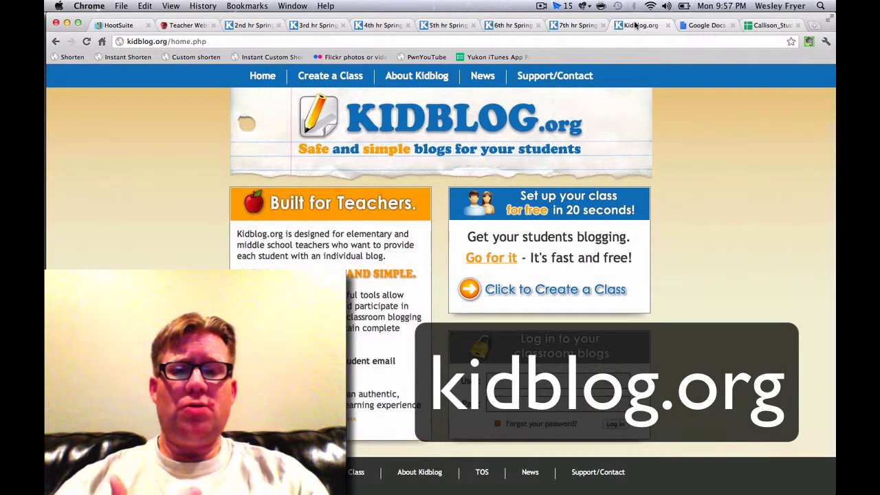